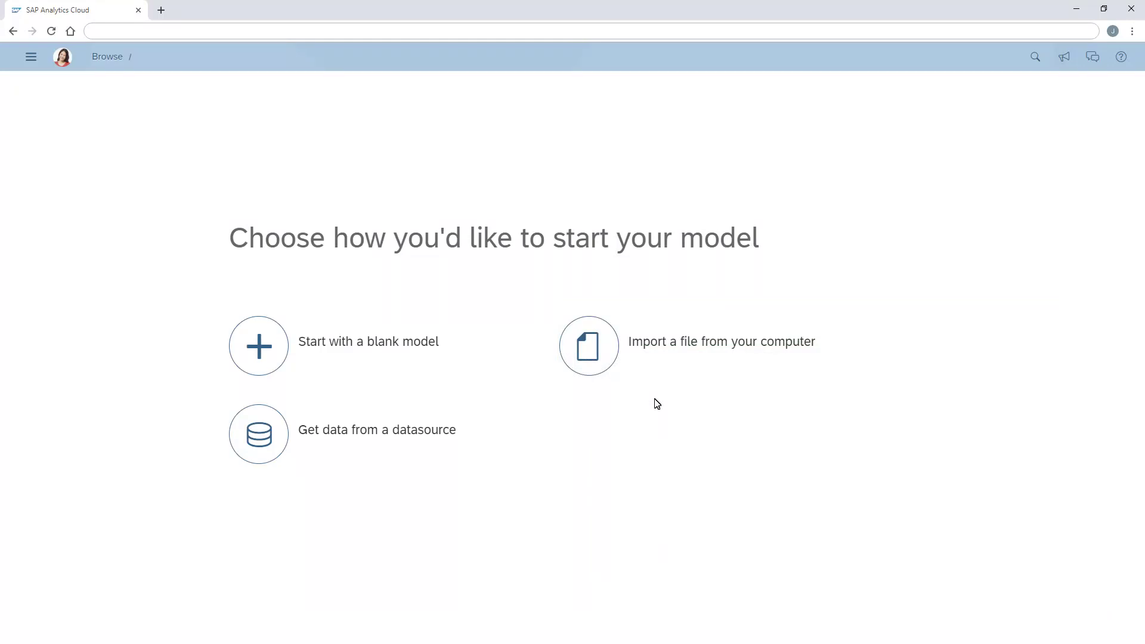
# Import BestRunPivot.xlsx from the computer into a new model with 'Use first row as column headers' turned off.
pyautogui.click(589, 353)
pyautogui.click(453, 350)
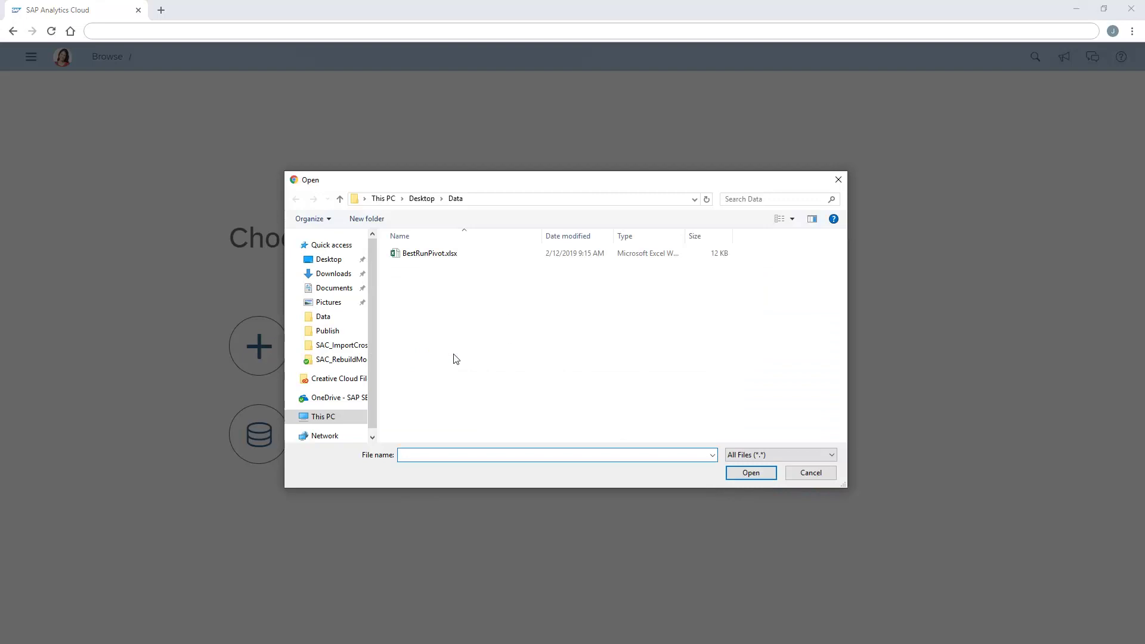
pyautogui.click(427, 255)
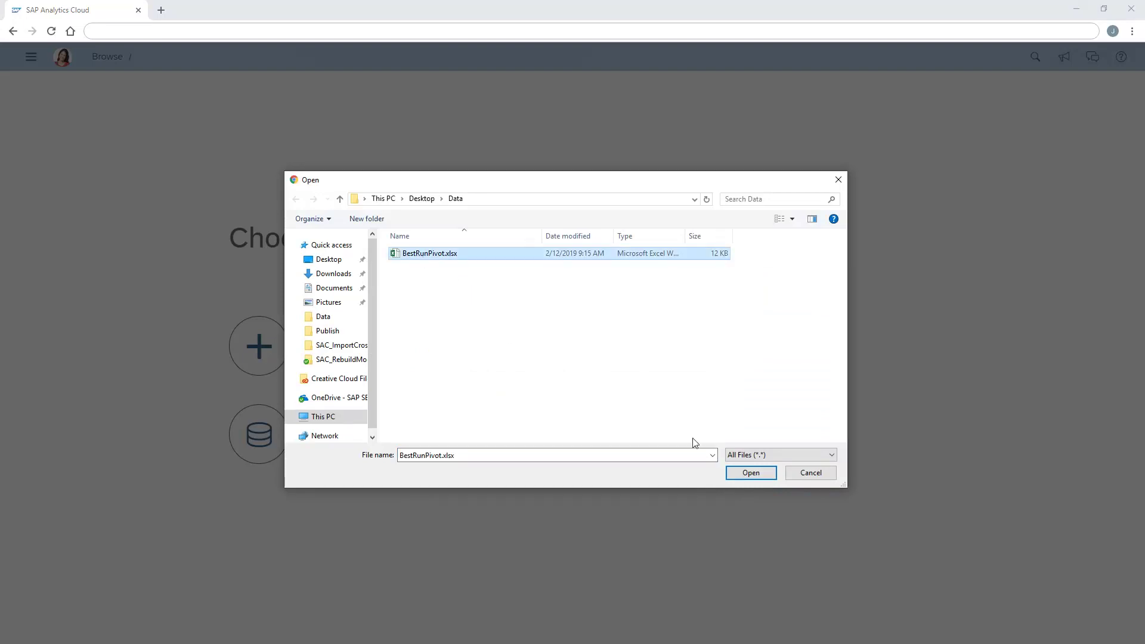
pyautogui.click(751, 477)
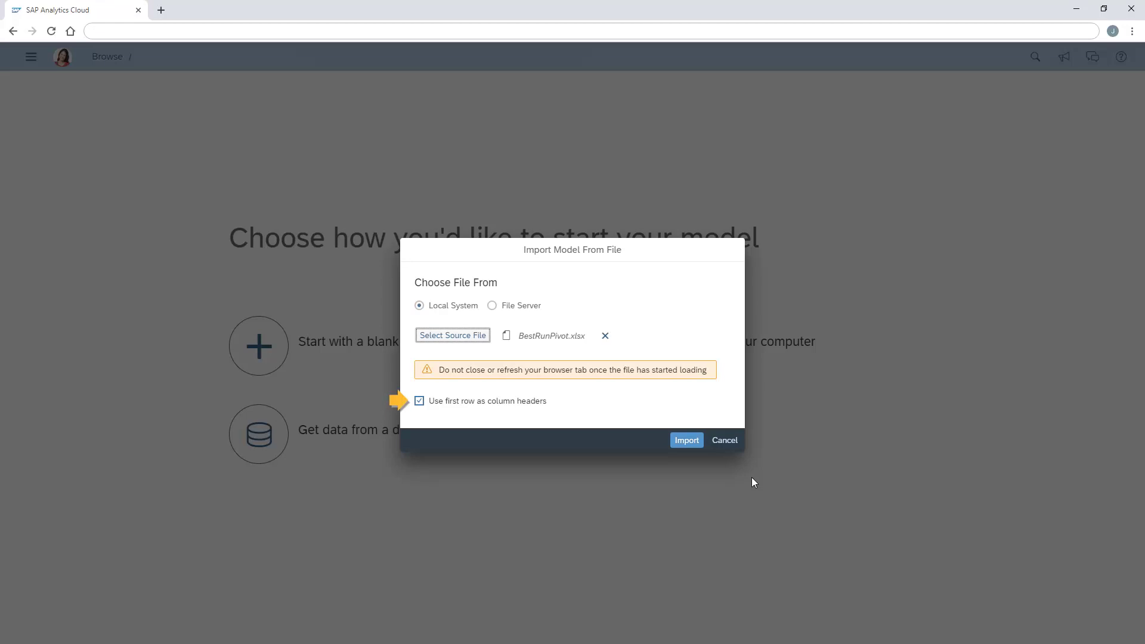
pyautogui.click(419, 401)
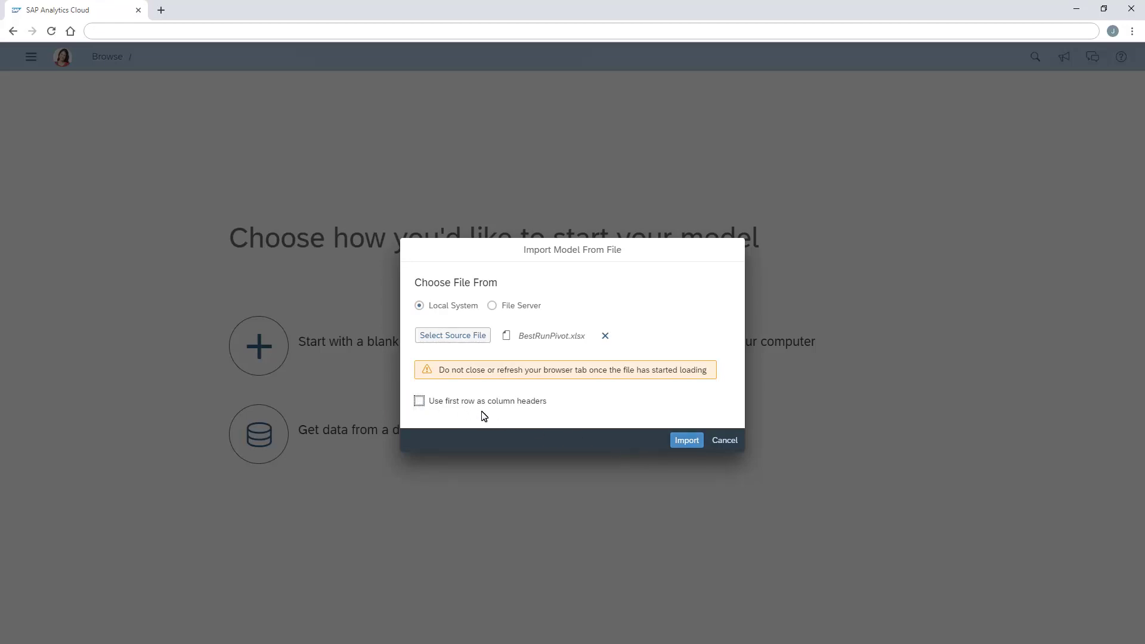
pyautogui.click(687, 441)
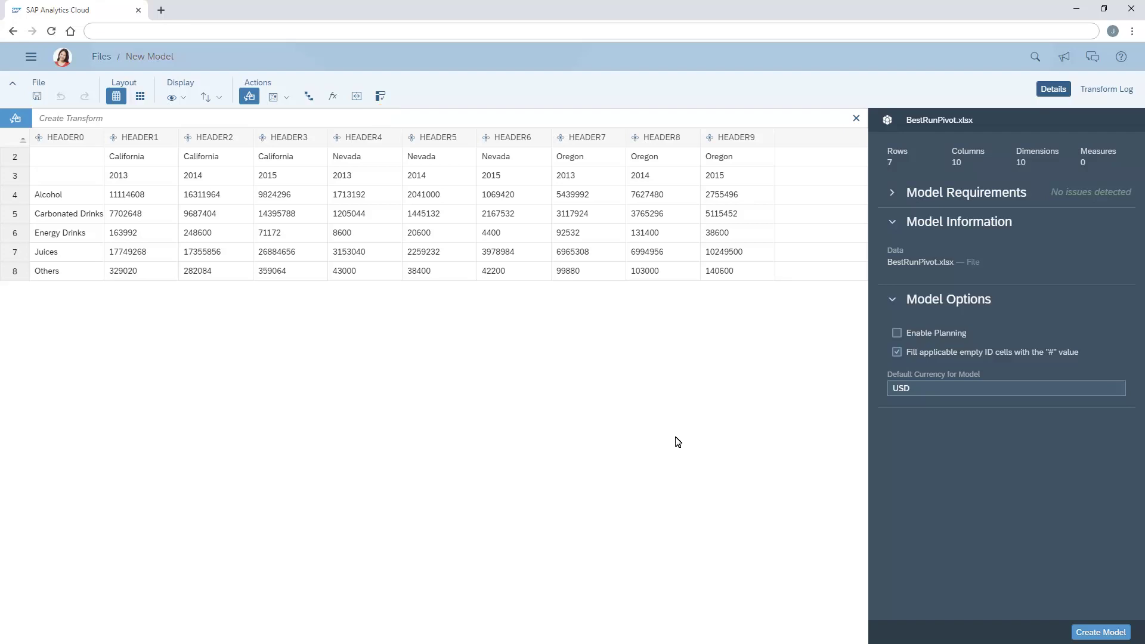
# Set up Transpose Columns to Rows with First 2 rows as headers and all columns except HEADER0.
pyautogui.click(381, 97)
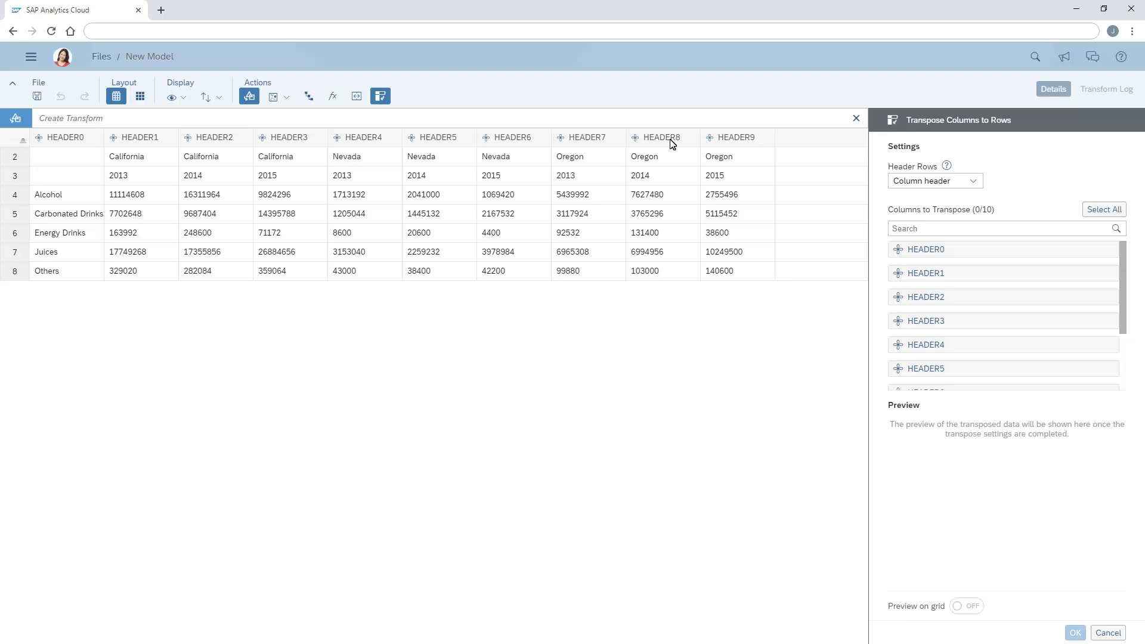
pyautogui.click(974, 185)
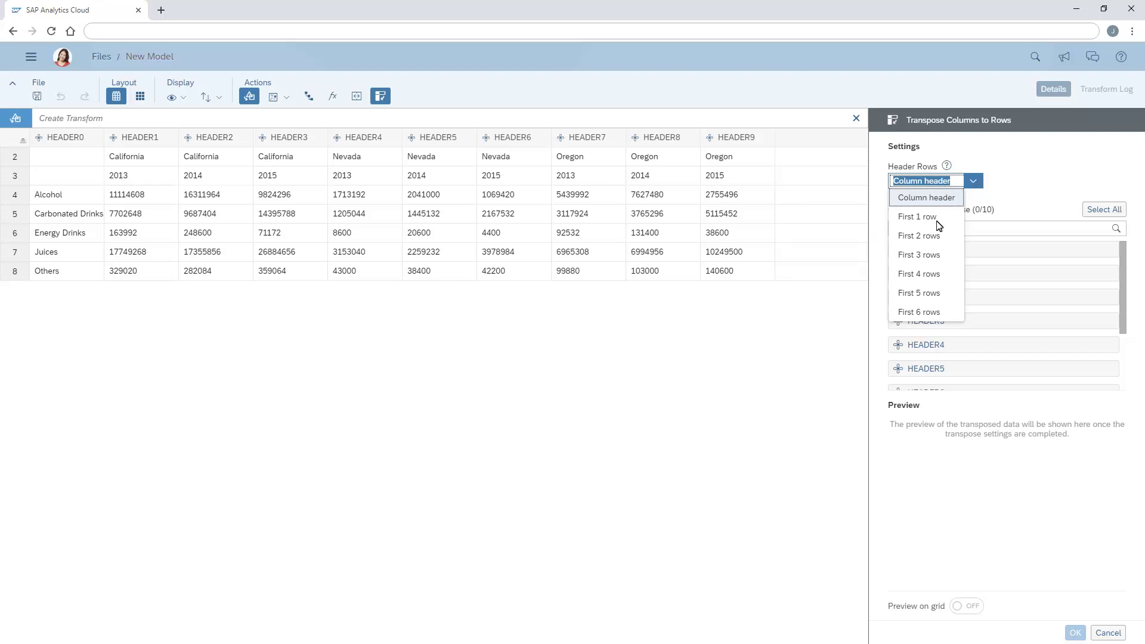
pyautogui.click(919, 239)
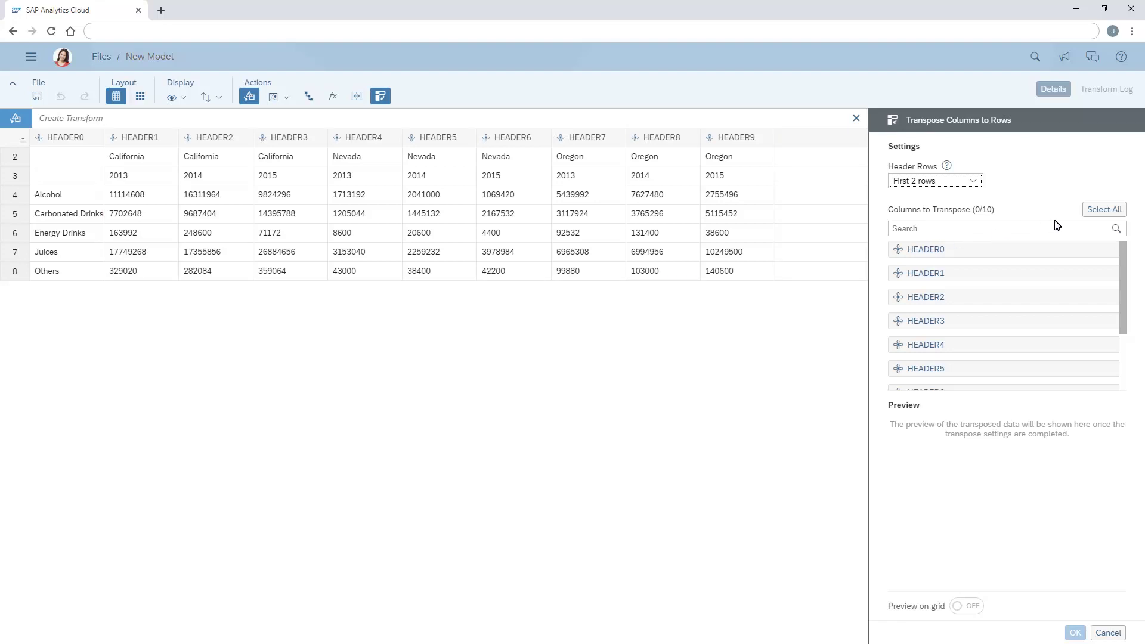
pyautogui.click(1104, 210)
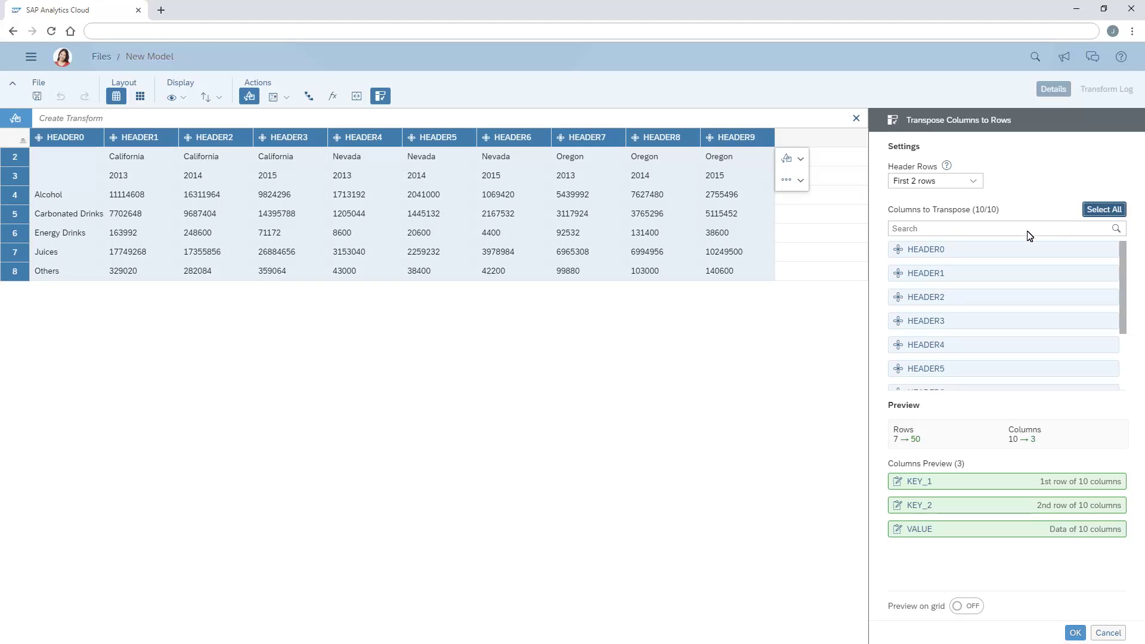
pyautogui.click(928, 258)
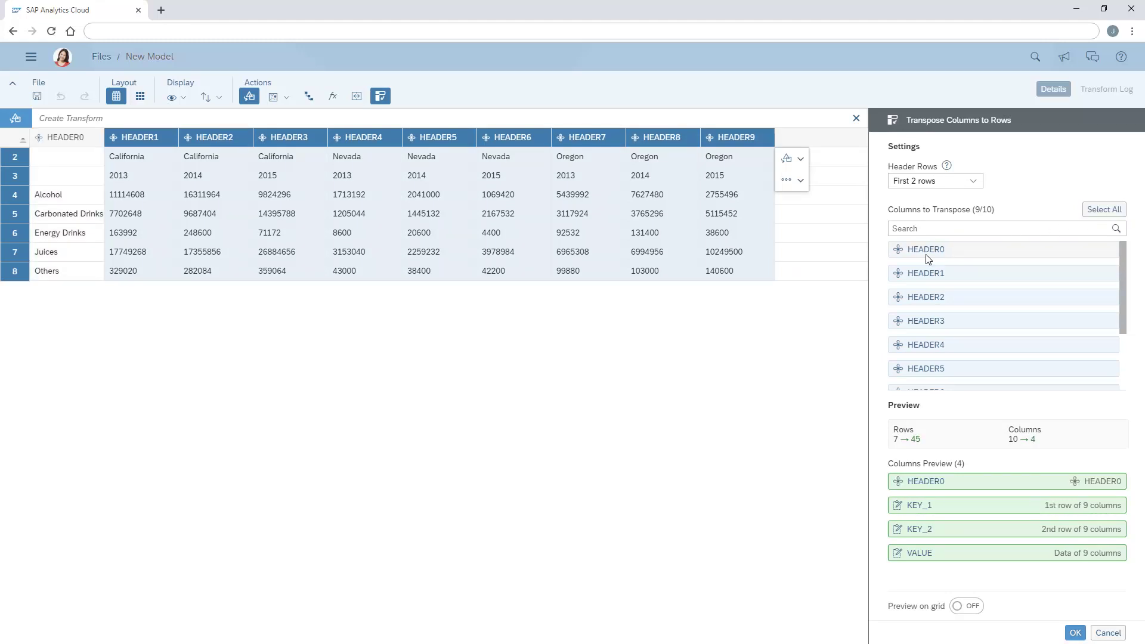
pyautogui.click(1126, 383)
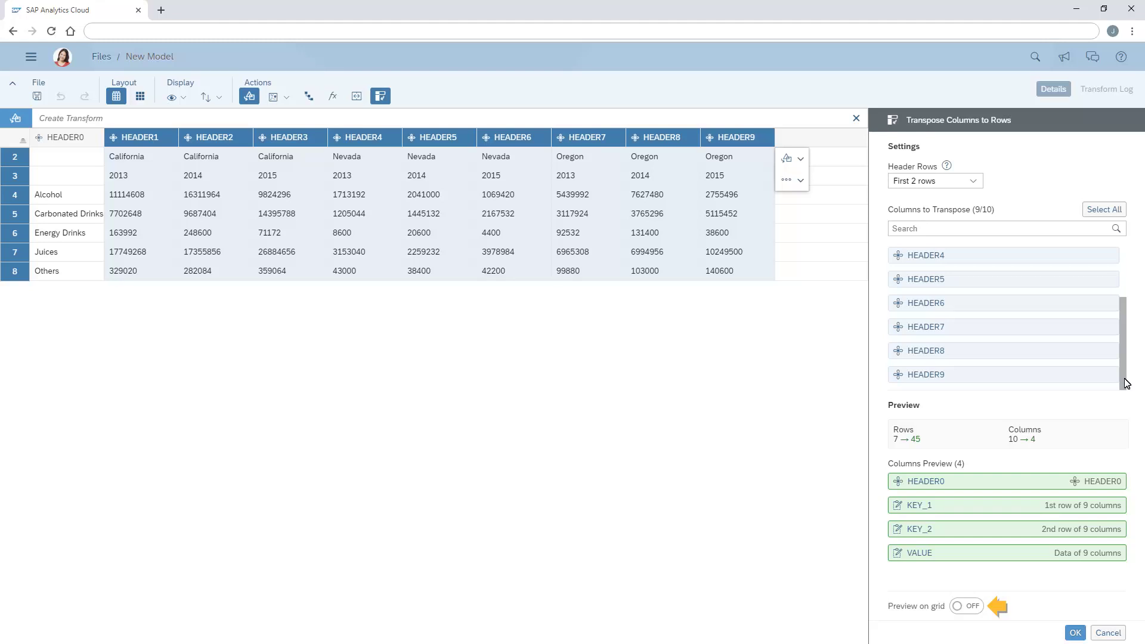
# Preview the transpose on the grid, apply it, and check the Transform Log entry.
pyautogui.click(971, 611)
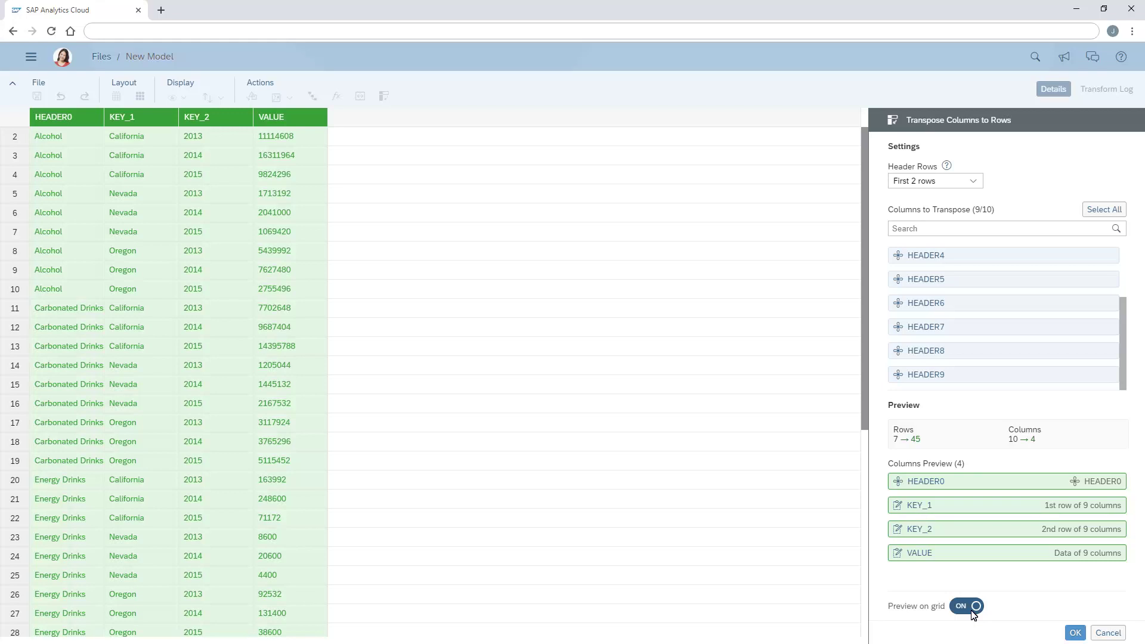
pyautogui.click(1075, 633)
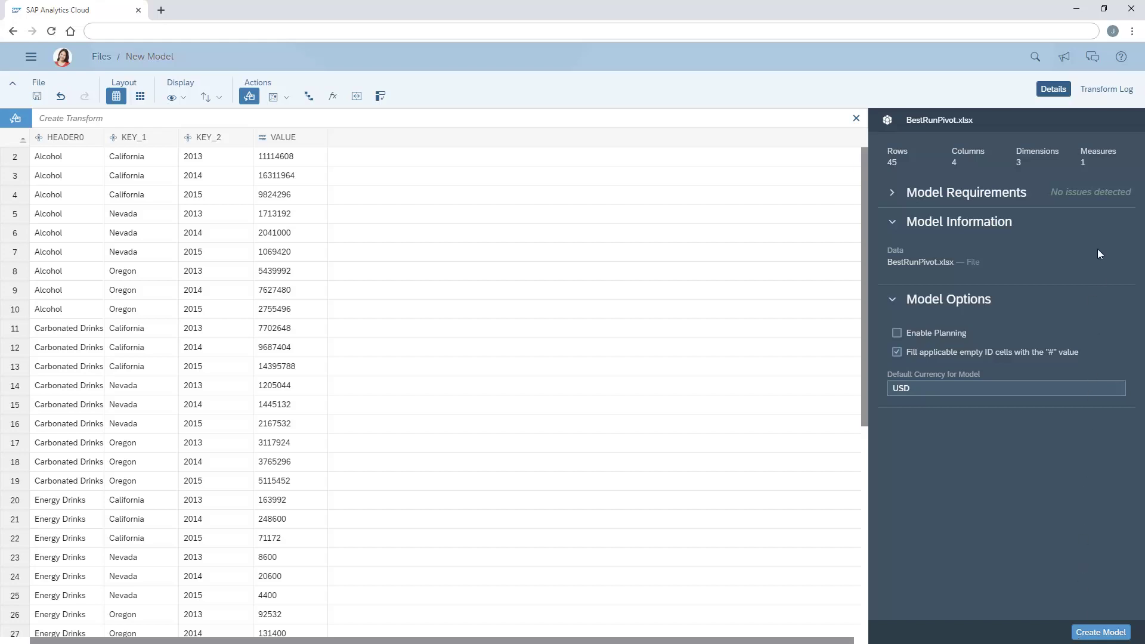
pyautogui.click(1107, 89)
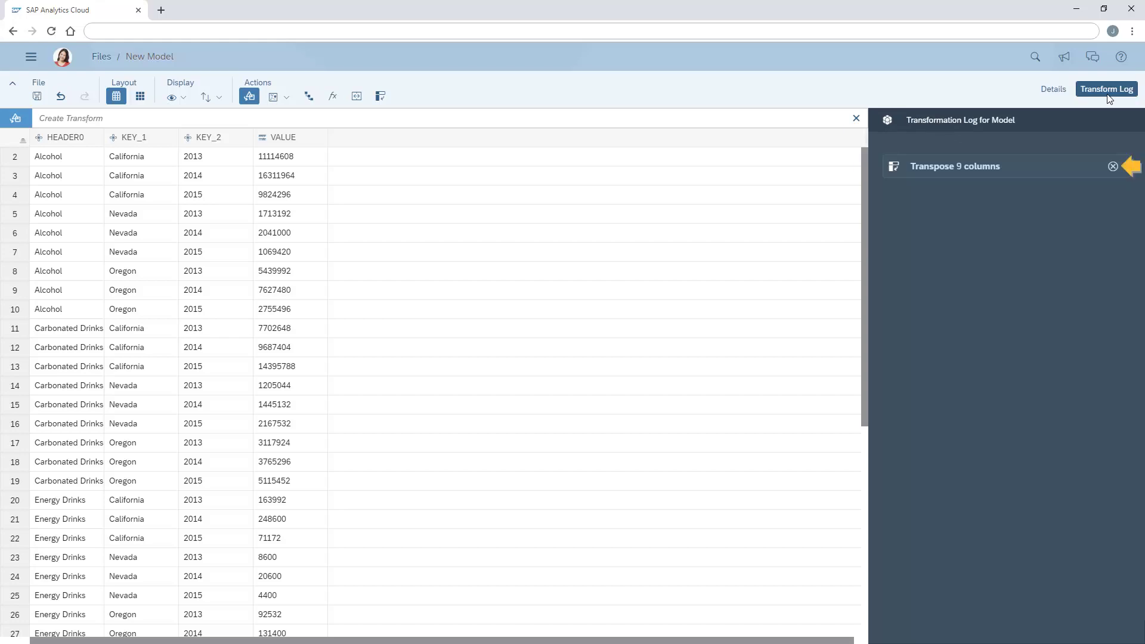
pyautogui.click(1054, 89)
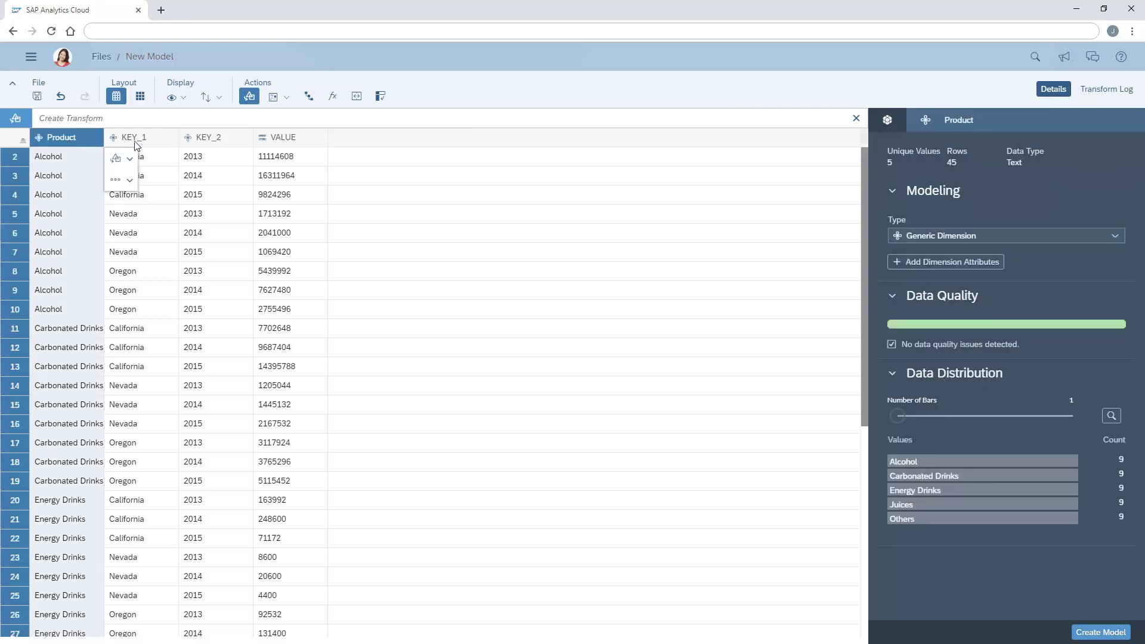
# Rename KEY_1, KEY_2 and VALUE to State, Date and QuantitySold.
pyautogui.click(139, 141)
pyautogui.click(208, 146)
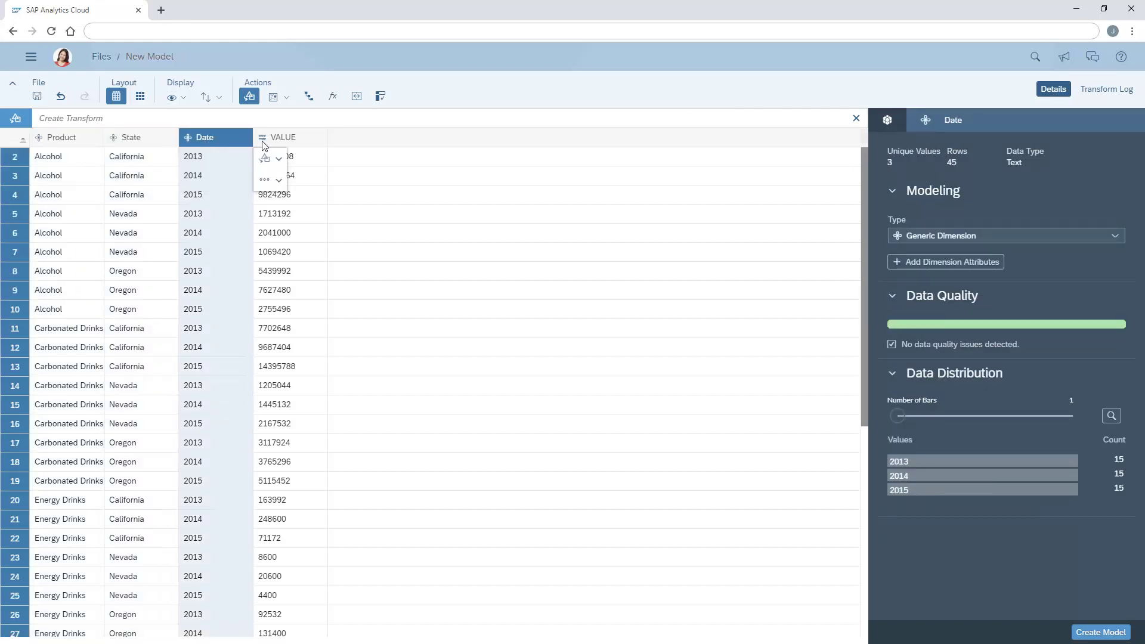
pyautogui.click(281, 140)
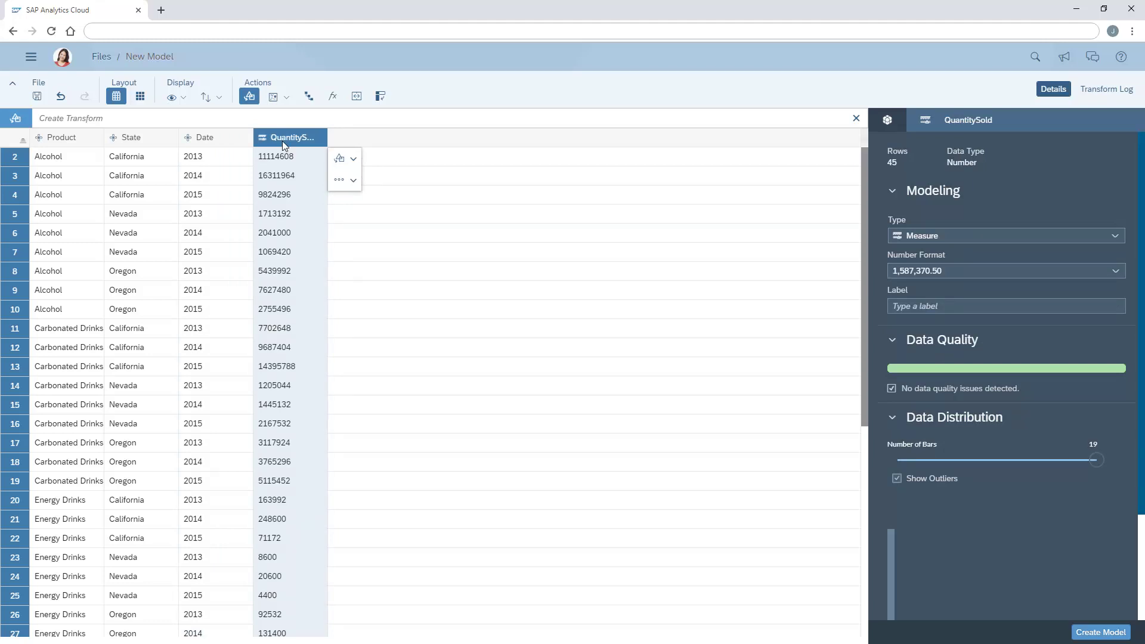
# Change the Date column's type to Date Dimension with YYYY format.
pyautogui.click(206, 141)
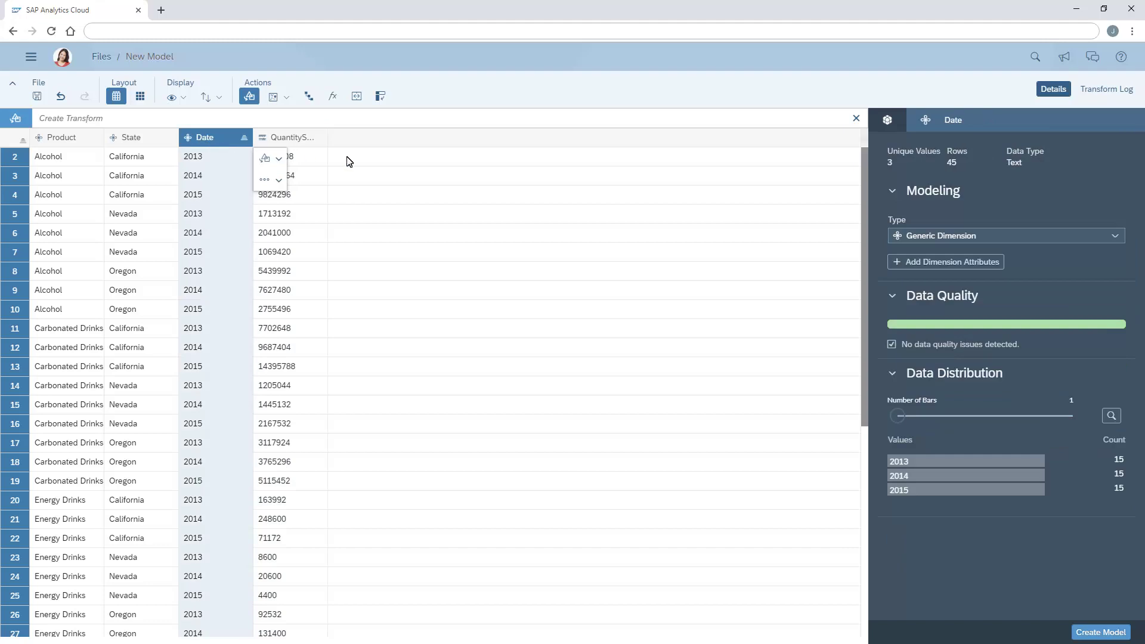
pyautogui.click(1114, 236)
pyautogui.click(918, 312)
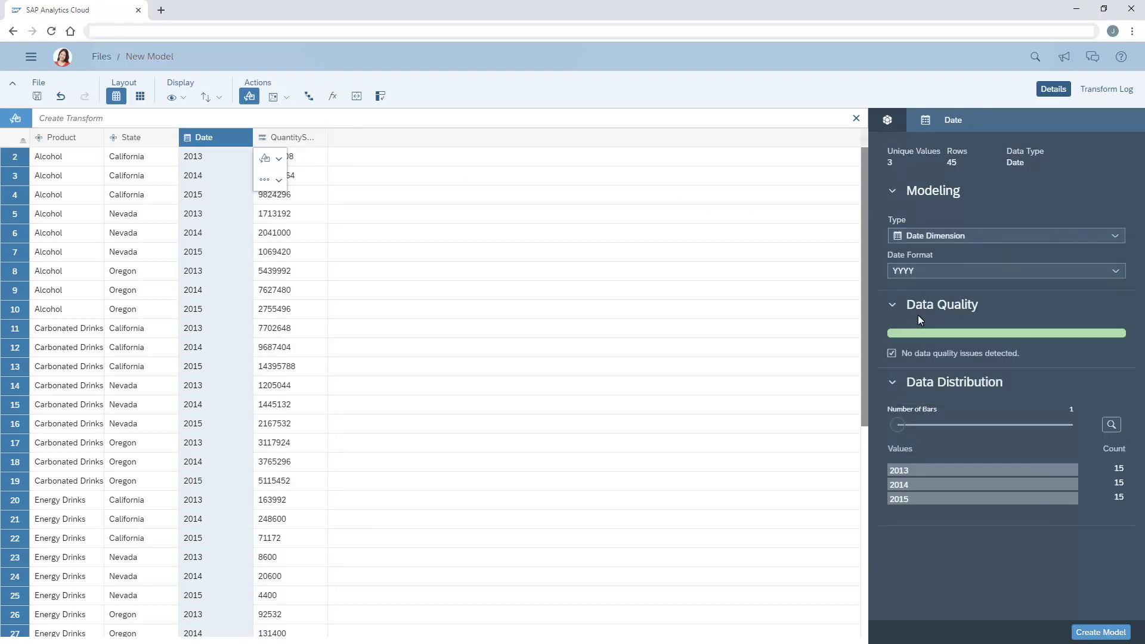
pyautogui.click(887, 121)
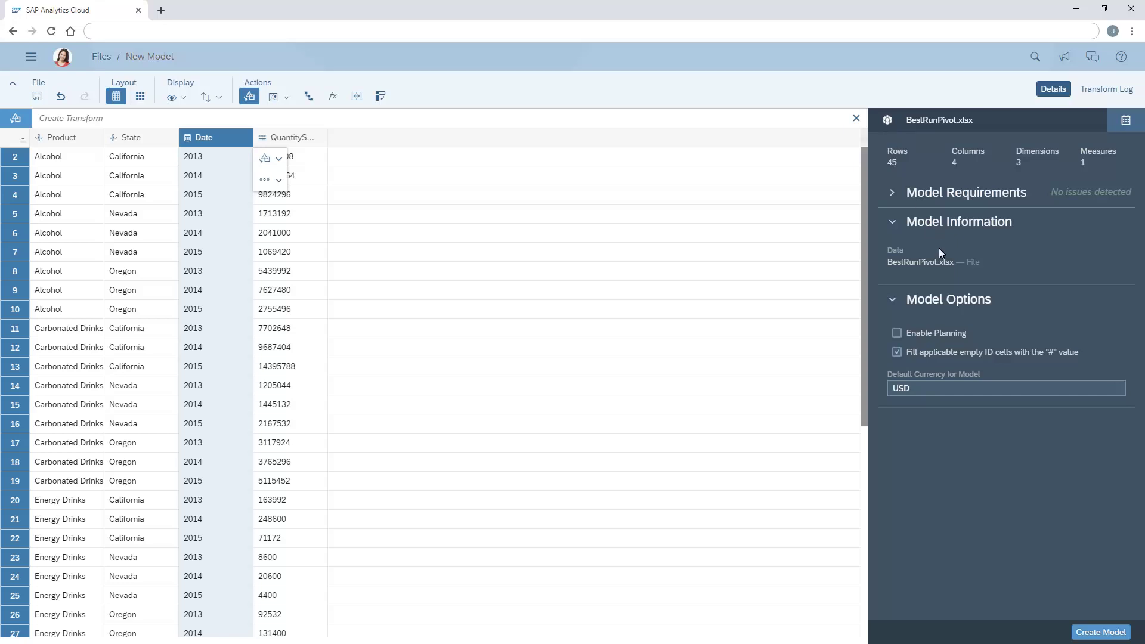
# Create the model and save it with the name BestRunPivot.
pyautogui.click(1104, 633)
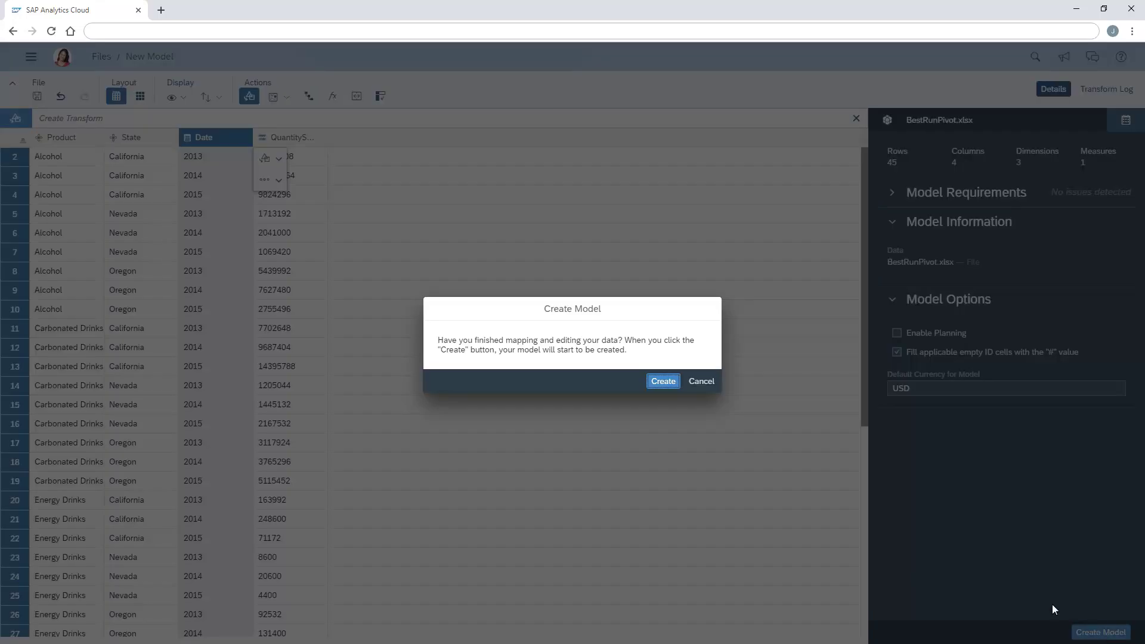
pyautogui.click(663, 385)
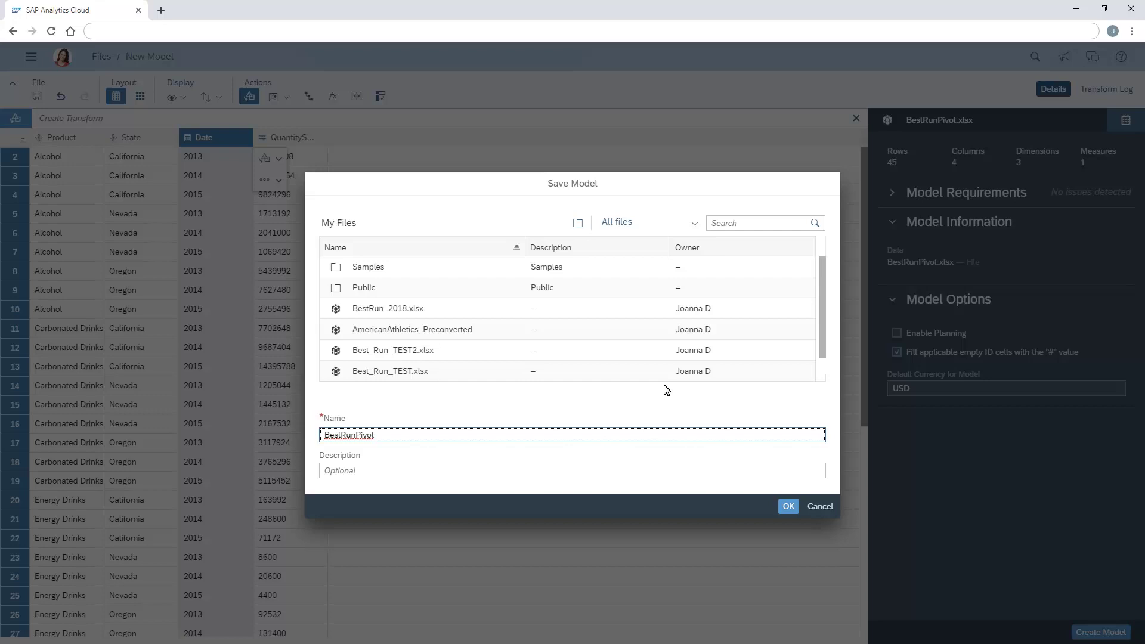
pyautogui.click(789, 507)
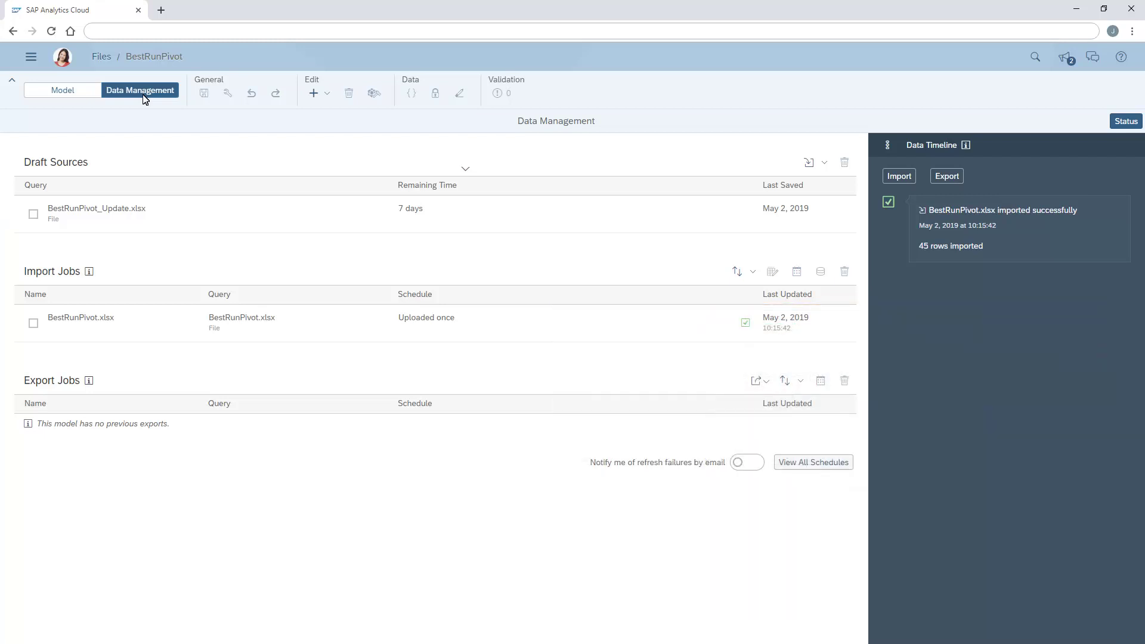
# Open the BestRunPivot_Update.xlsx draft and expand Model Requirements to see its six issues.
pyautogui.click(76, 213)
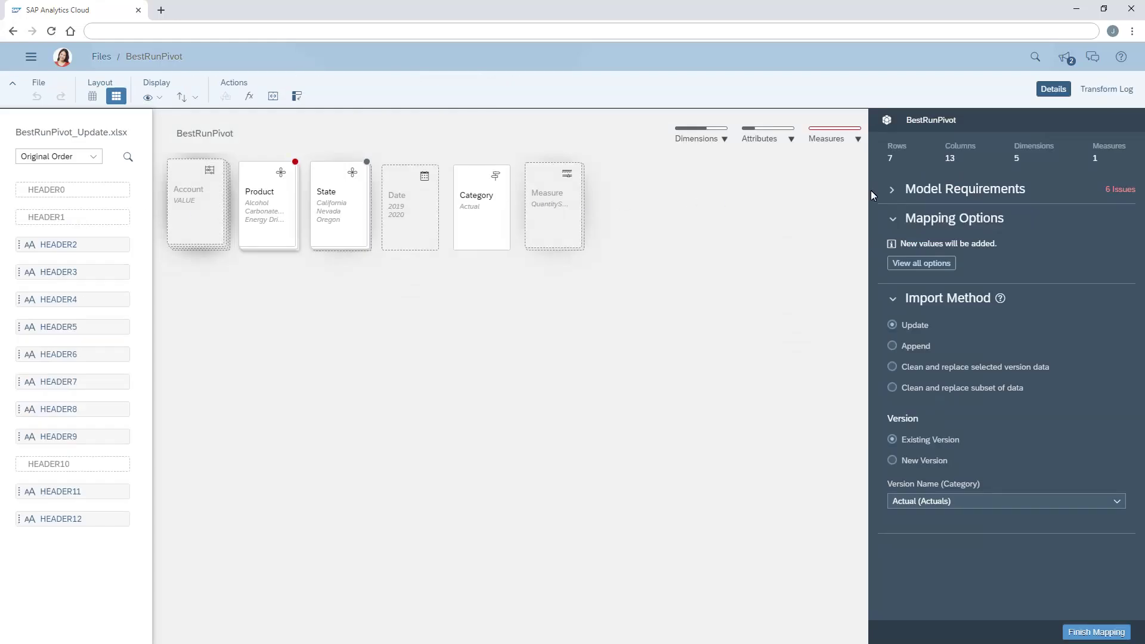
pyautogui.click(890, 190)
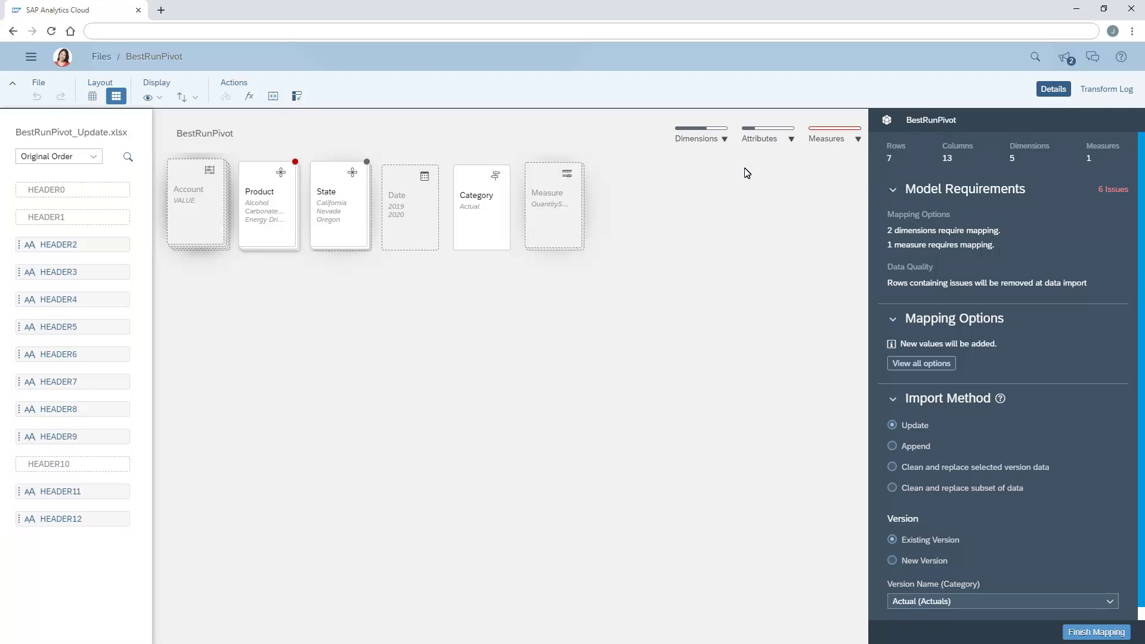
# Transpose the update file using First 2 rows as headers and all columns except HEADER0.
pyautogui.click(297, 96)
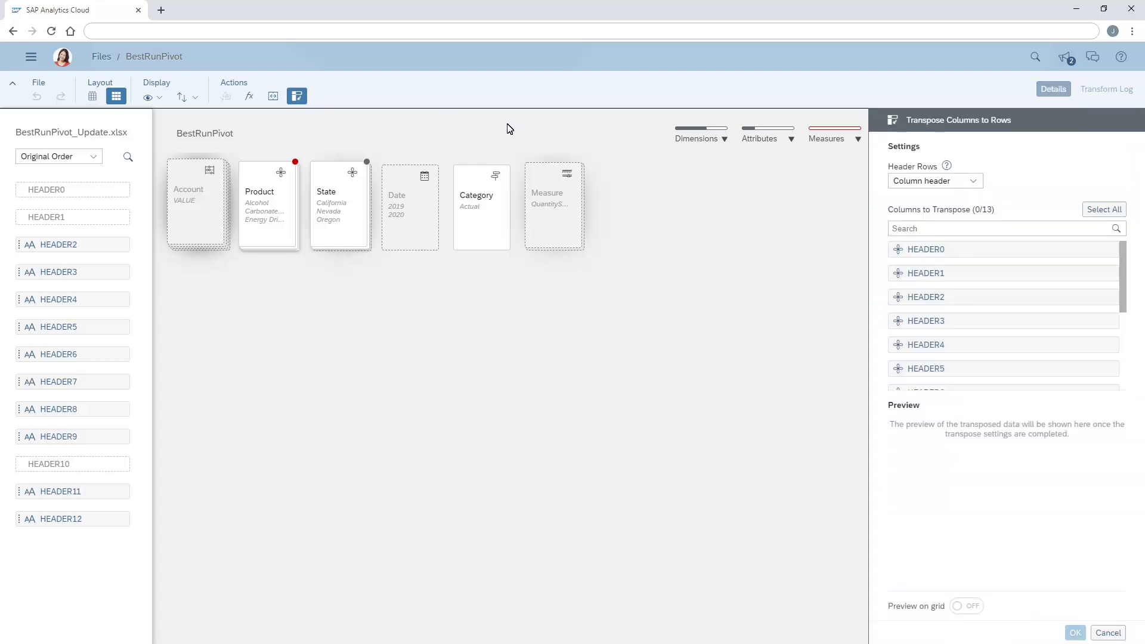
pyautogui.click(973, 183)
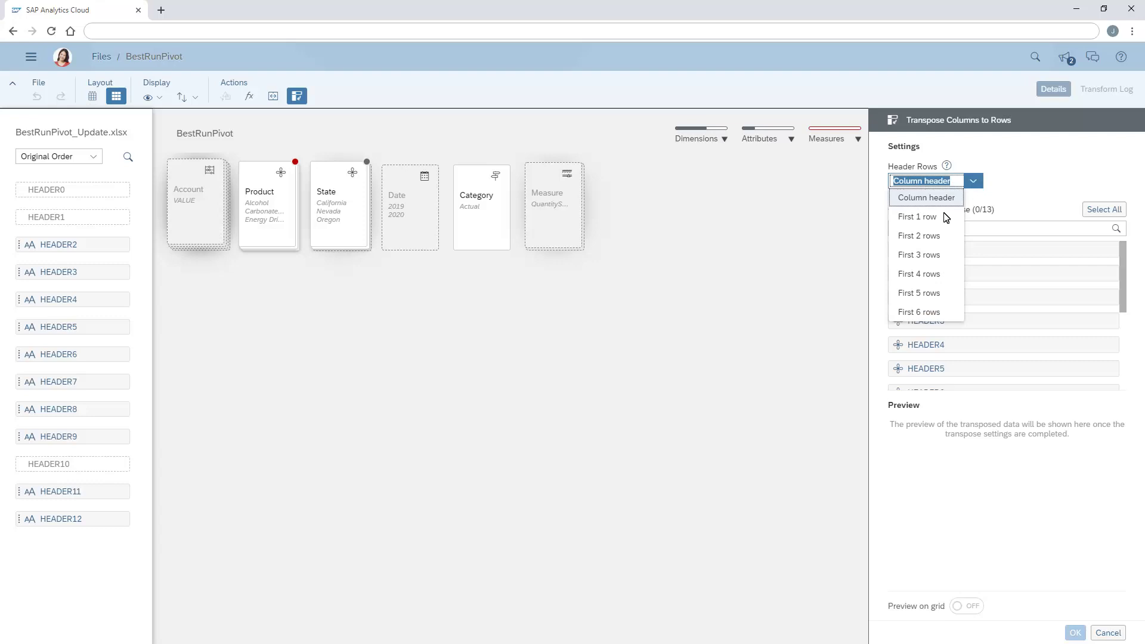
pyautogui.click(921, 239)
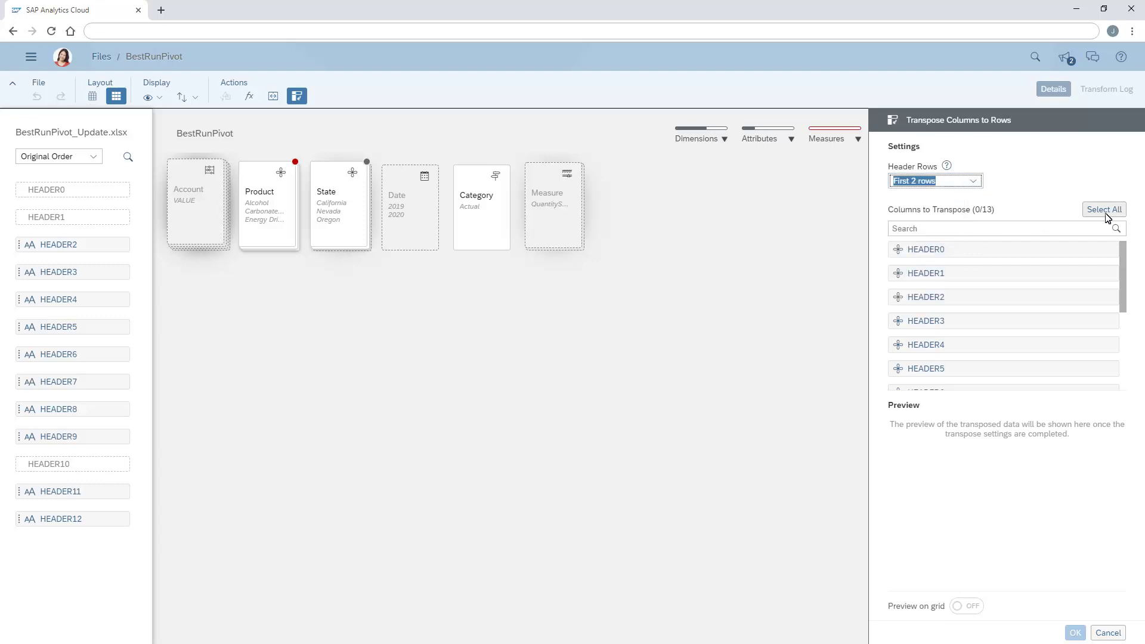
pyautogui.click(1098, 212)
pyautogui.click(928, 253)
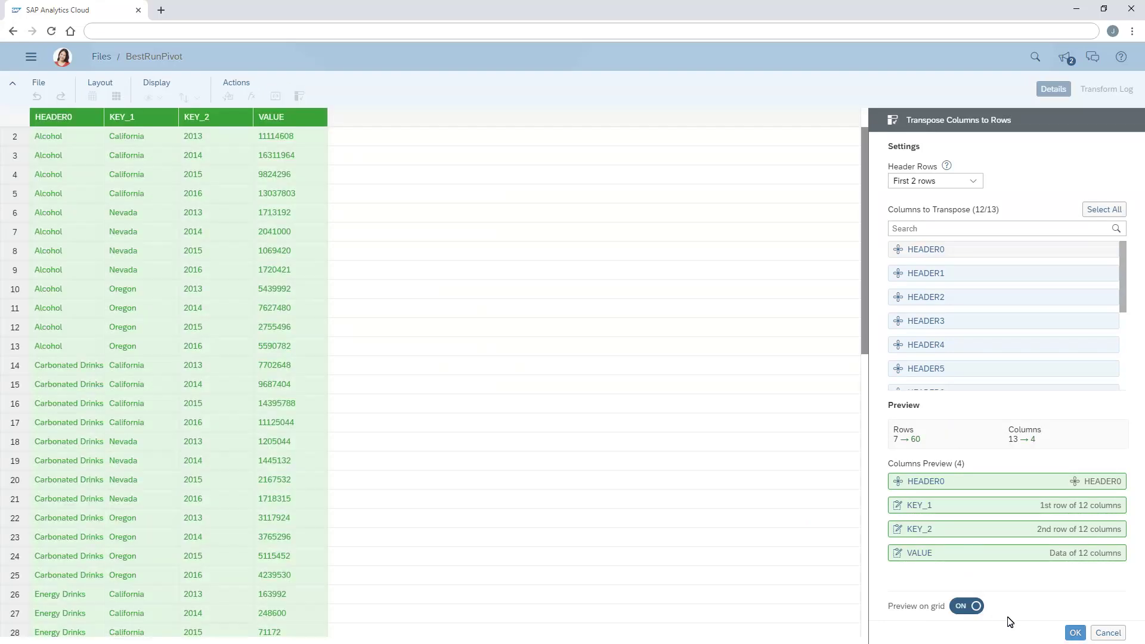
pyautogui.click(1075, 632)
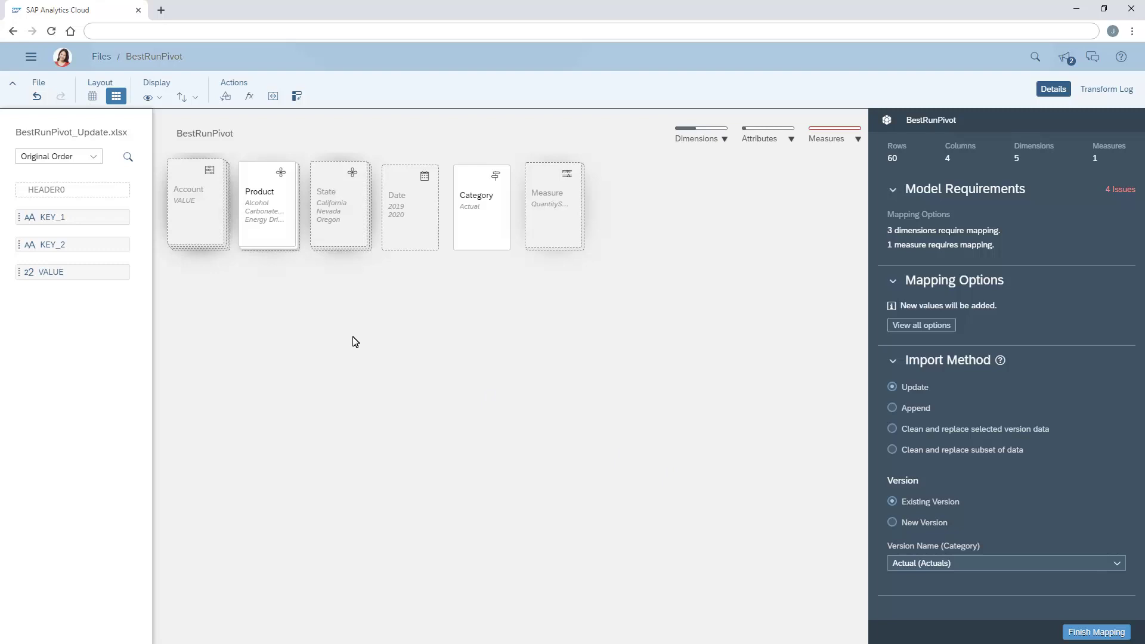
# Drag KEY_1 onto State and KEY_2 onto Date, then map VALUE to the QuantitySold measure member.
pyautogui.moveTo(62, 220); pyautogui.dragTo(342, 209)
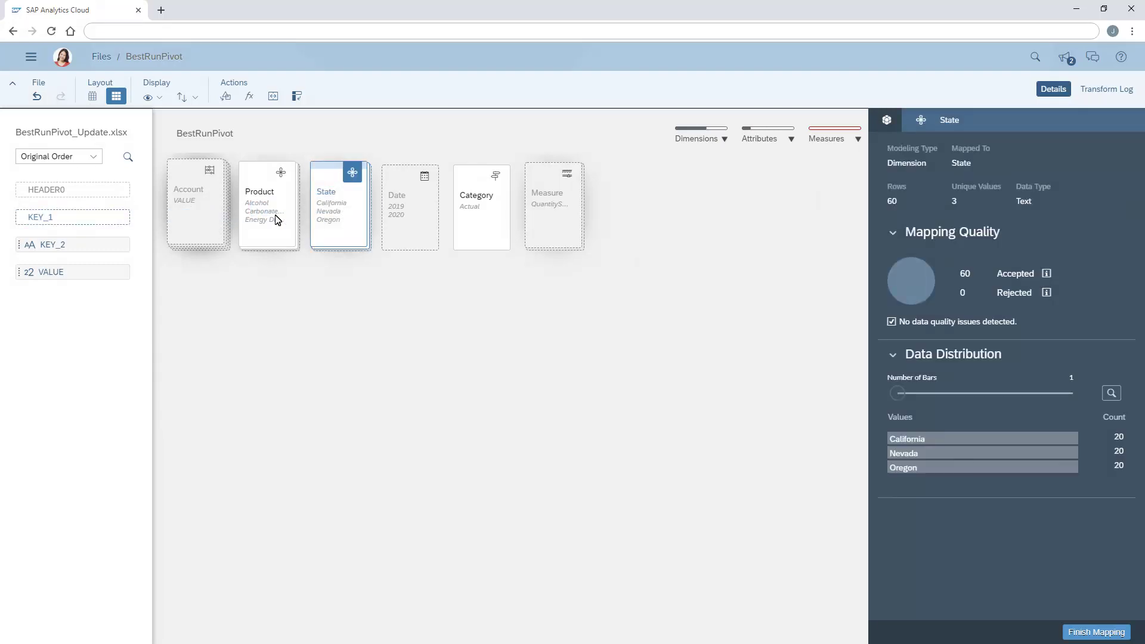
pyautogui.moveTo(103, 250); pyautogui.dragTo(427, 215)
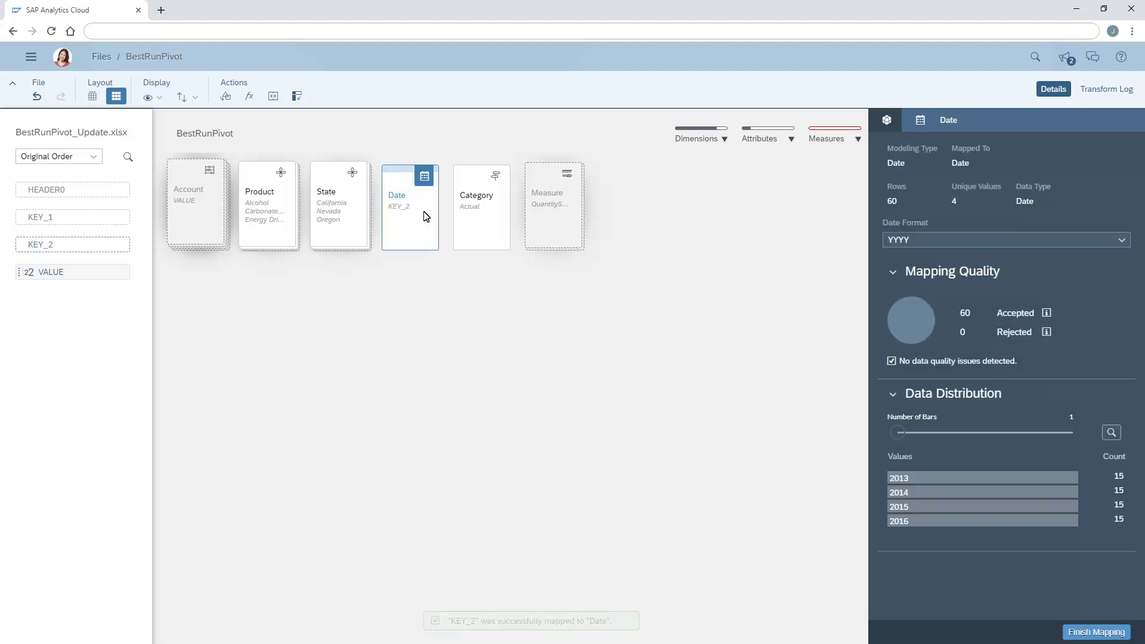
pyautogui.click(551, 203)
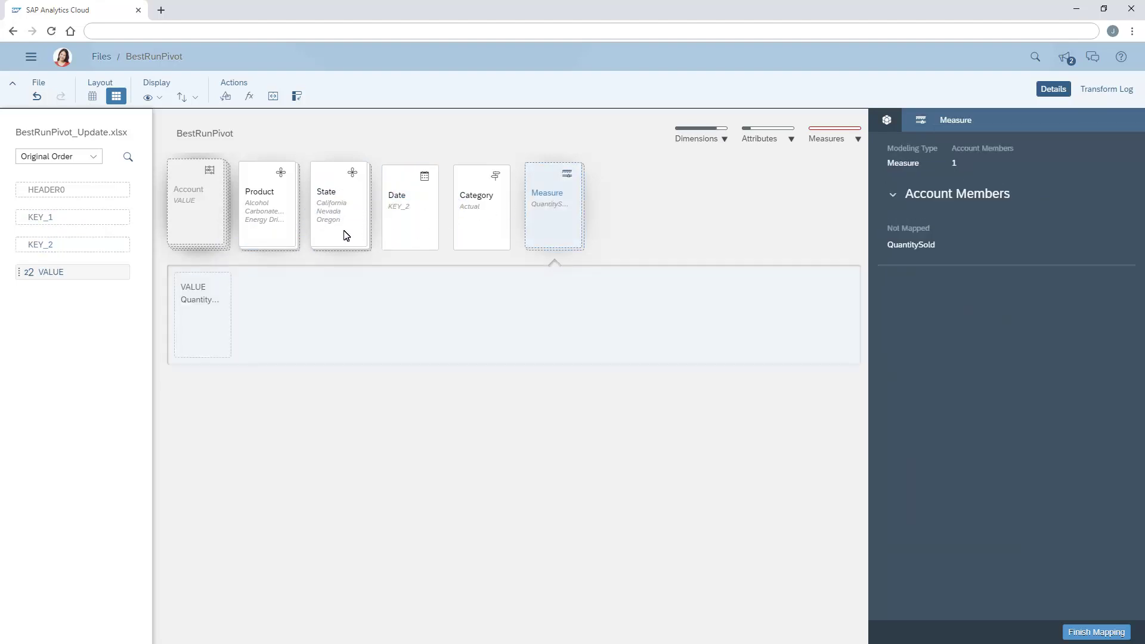
pyautogui.click(89, 271)
pyautogui.moveTo(126, 297); pyautogui.dragTo(202, 315)
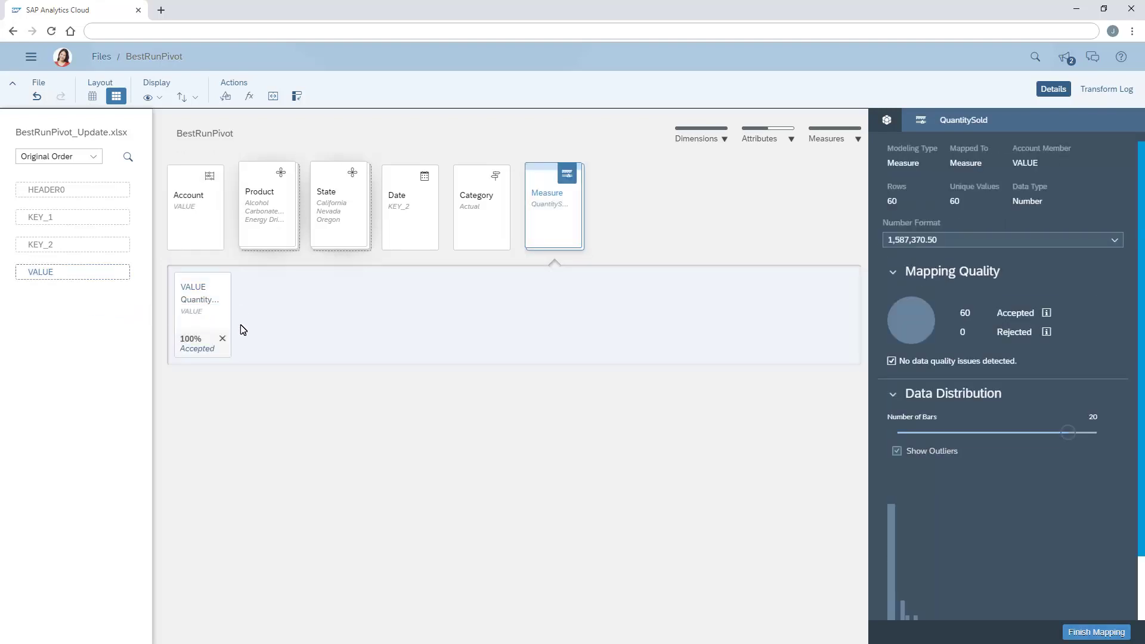